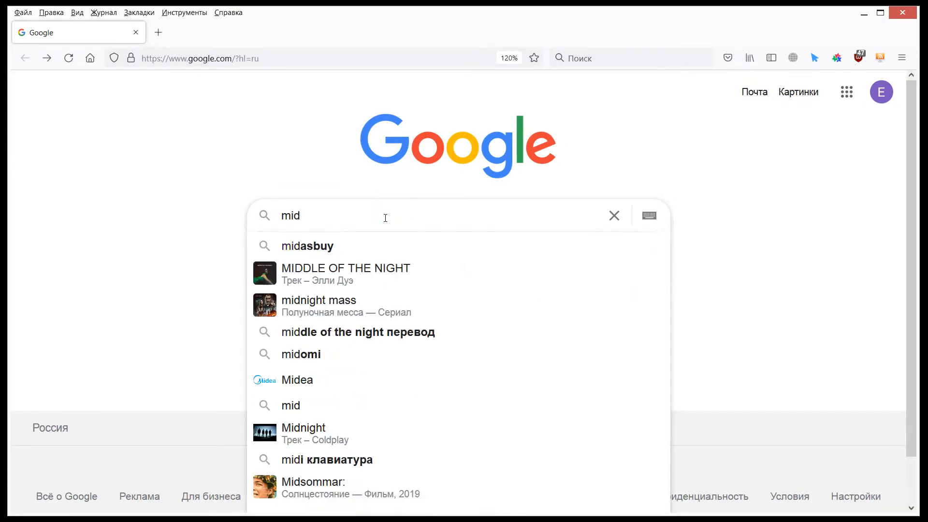
Step: Search Google for mid files and open the Beat Lab Academy article on free MIDI files
type("files")
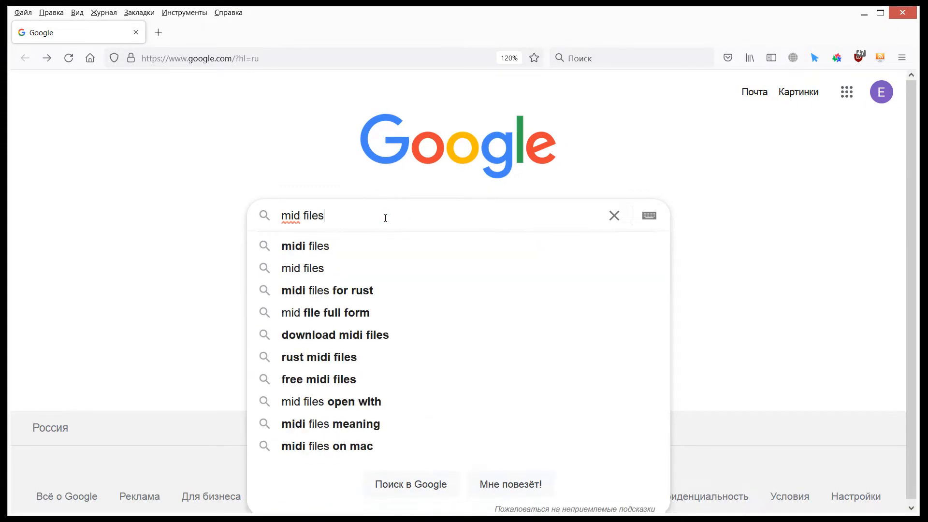
key("Return")
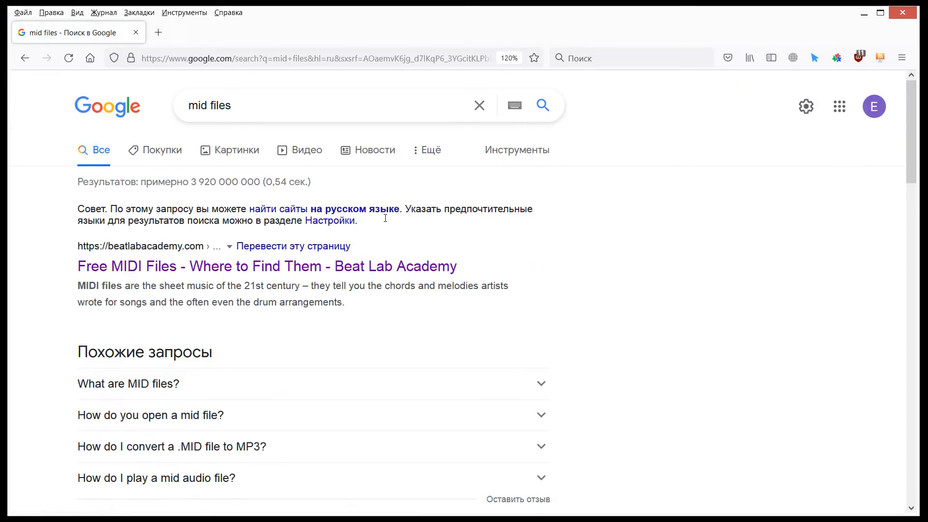
left_click(238, 269)
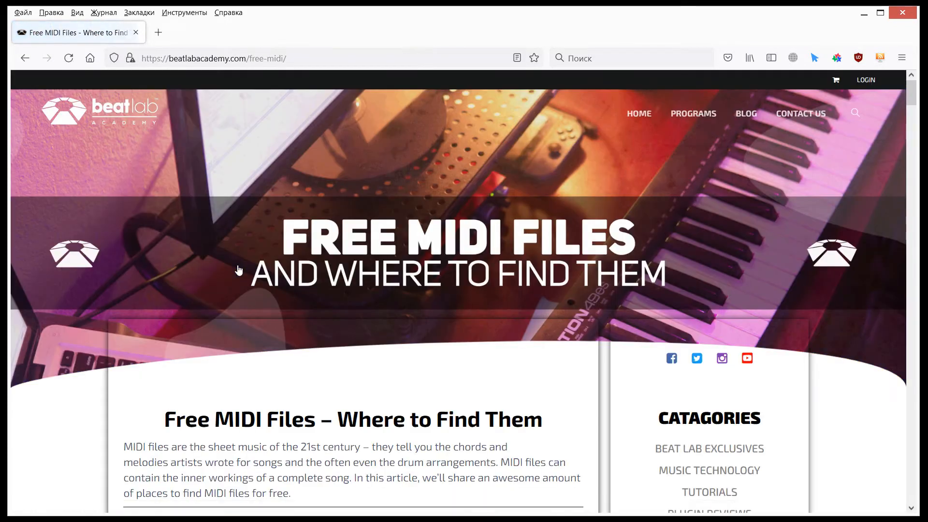
Step: Open the Midiworld.com site linked in the article's list of MIDI resources
scroll(363, 256, "down", 5)
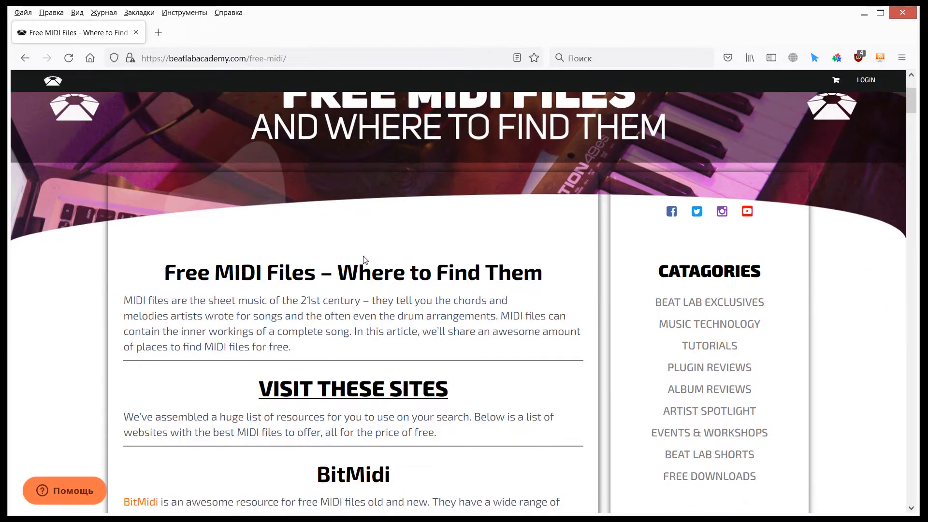
scroll(363, 256, "down", 4)
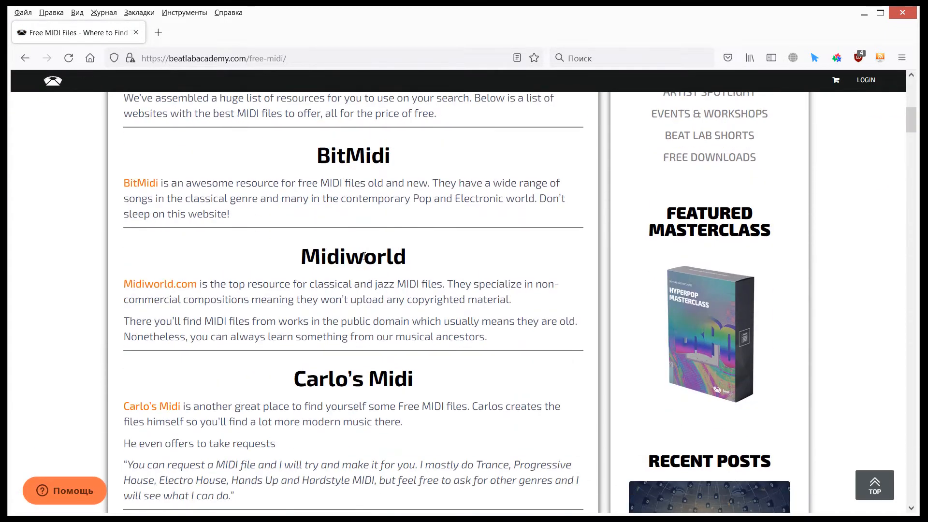
left_click(168, 289)
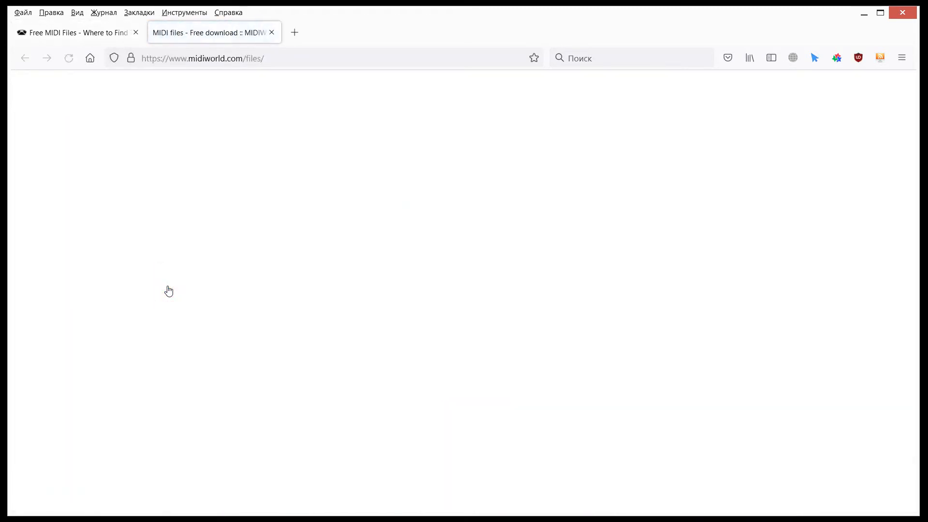
Step: Search midiworld for Beatles MIDI files
scroll(304, 290, "down", 3)
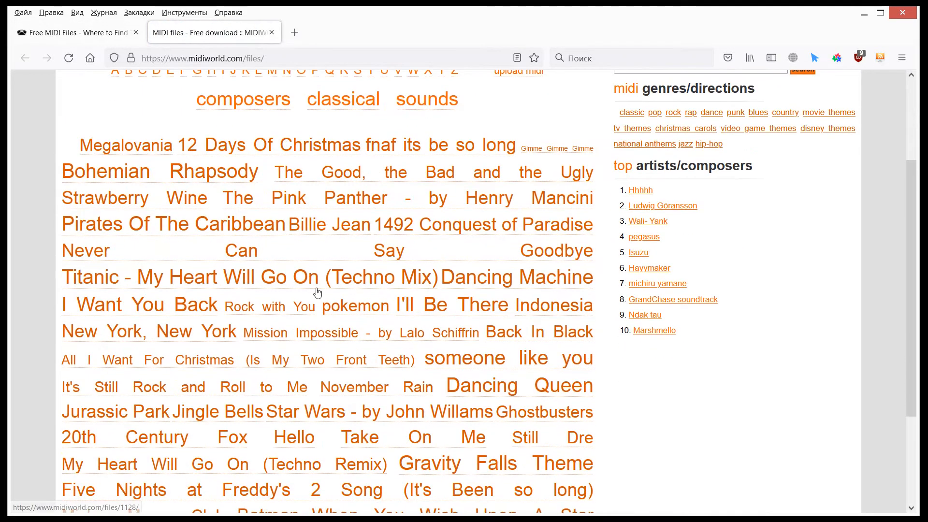
scroll(321, 305, "up", 3)
scroll(322, 307, "down", 3)
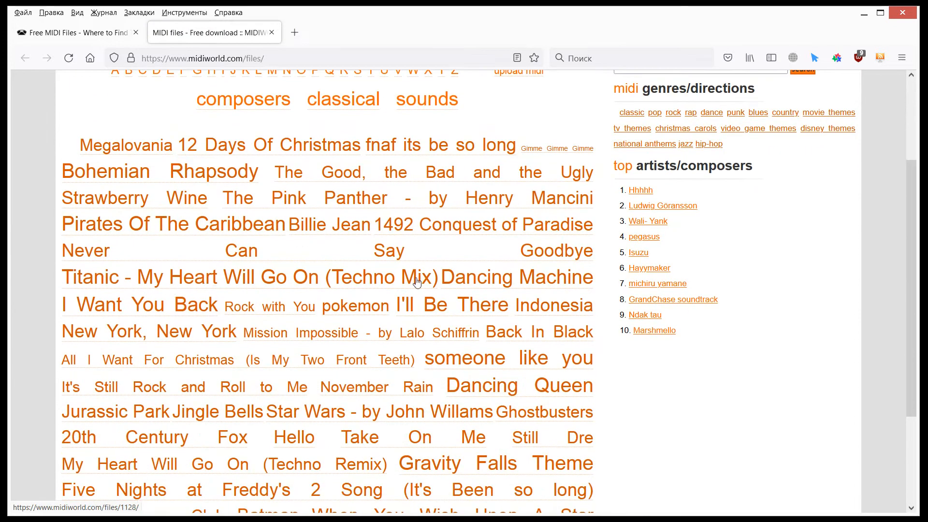
scroll(740, 253, "up", 3)
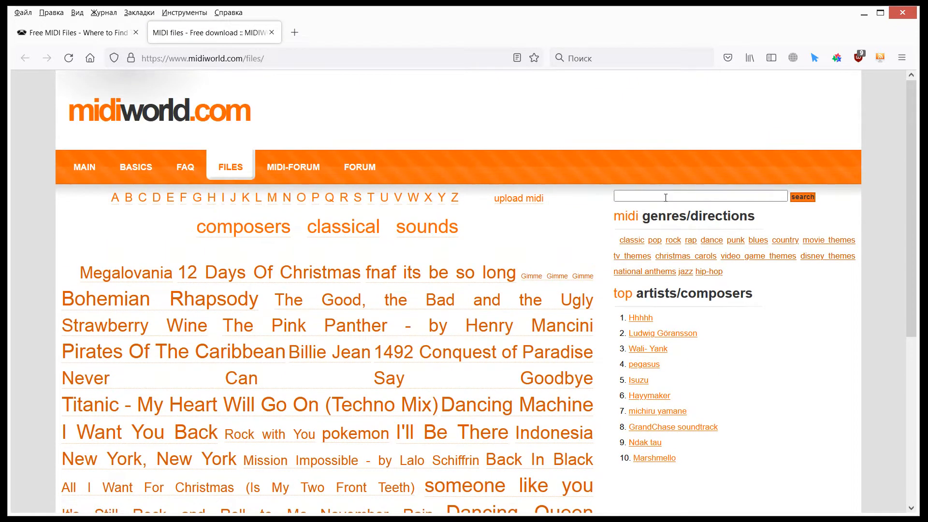
left_click(666, 197)
type("Be")
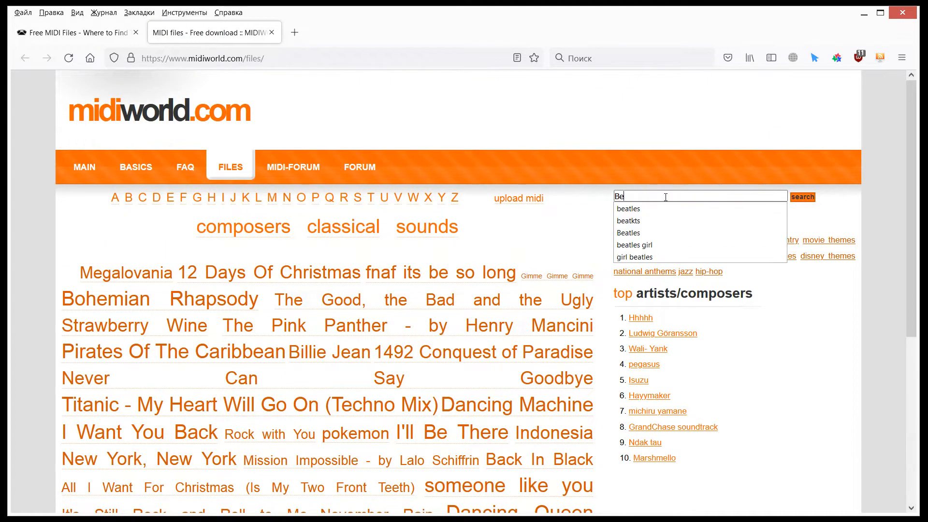
type("atles")
key("Return")
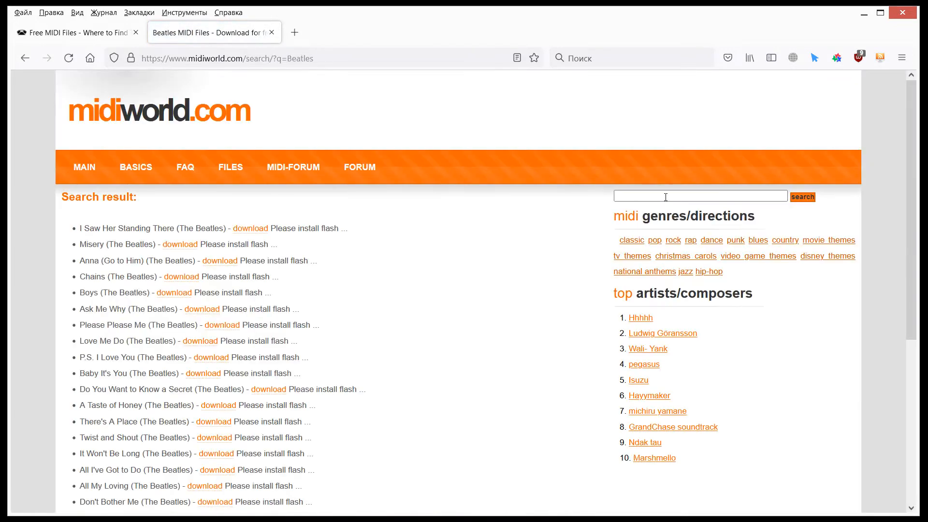
Step: Page through the Beatles search results to the third page
scroll(493, 269, "down", 5)
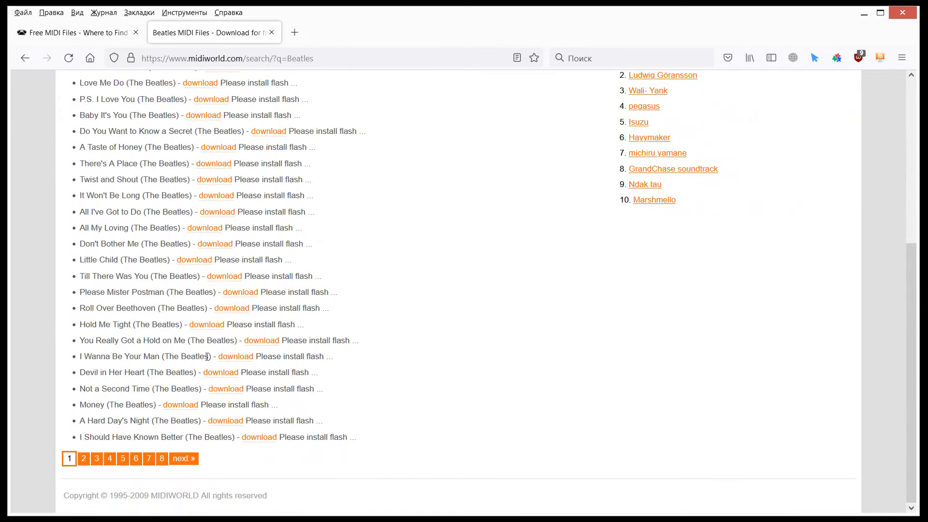
left_click(83, 458)
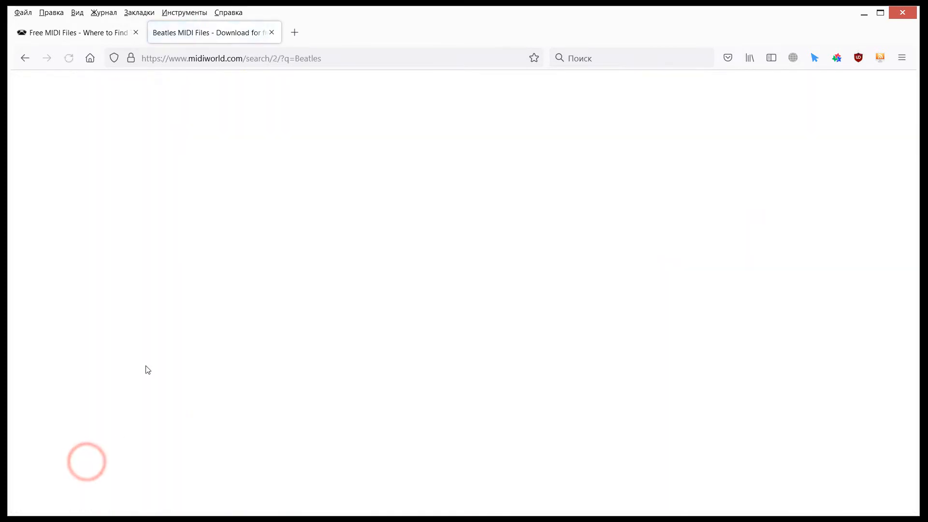
scroll(112, 383, "down", 4)
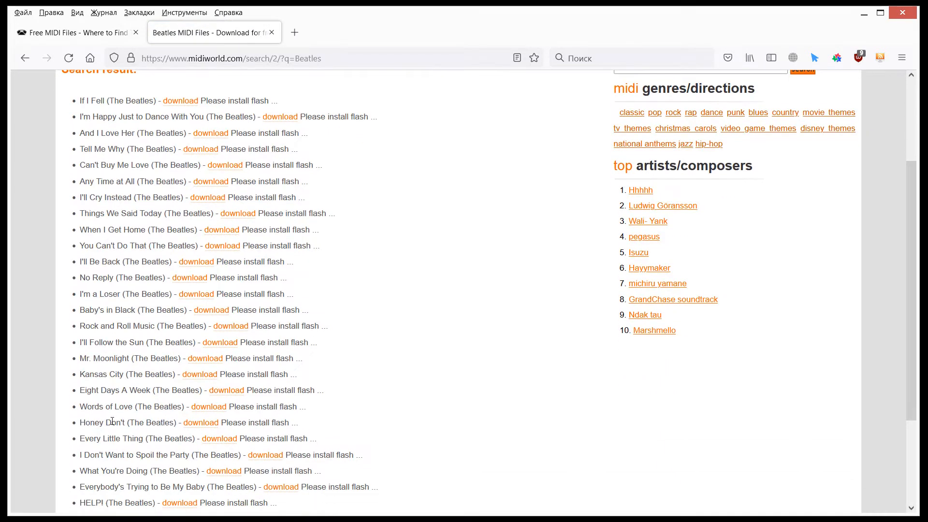
scroll(111, 450, "down", 2)
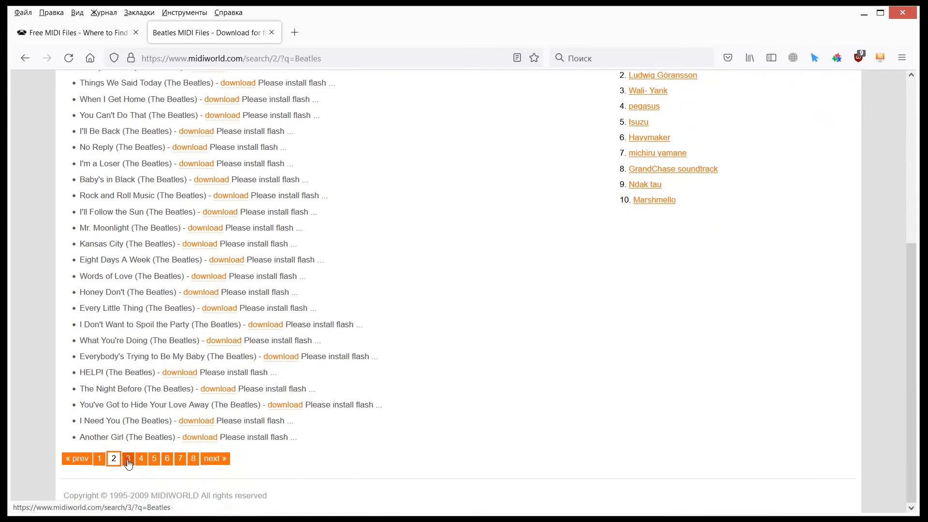
left_click(127, 459)
Step: Download the Yesterday (The Beatles) MIDI file and open it from the browser's downloads list
scroll(142, 304, "down", 4)
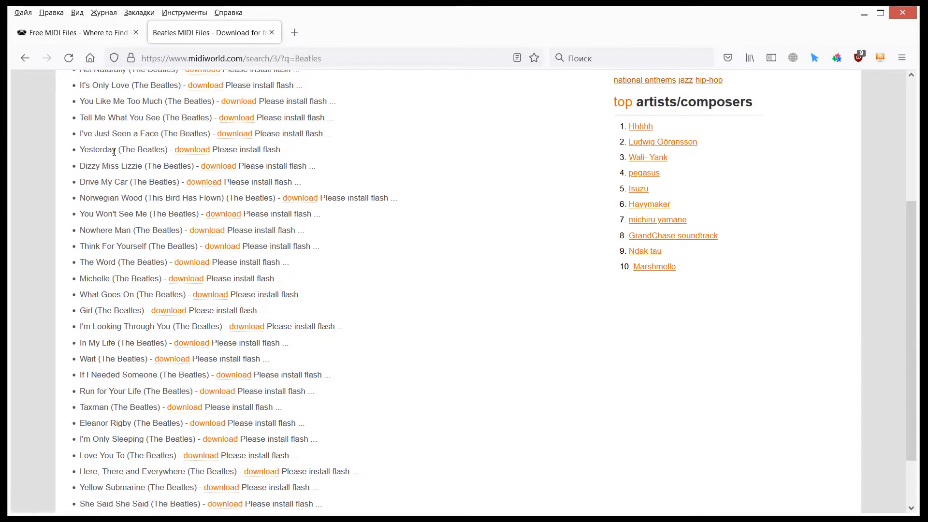
left_click(182, 150)
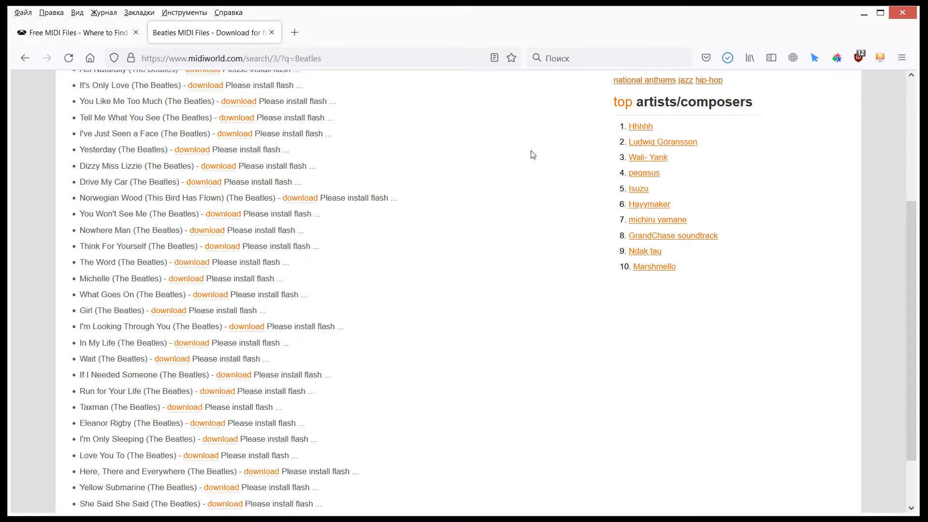
left_click(727, 58)
left_click(462, 95)
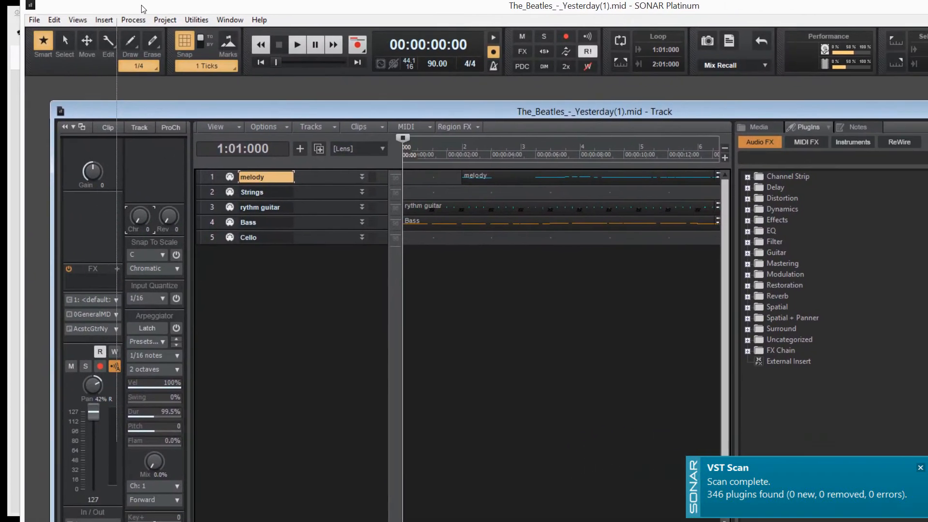
Step: Expand all five tracks of the Yesterday project in the Track view
left_click(245, 7)
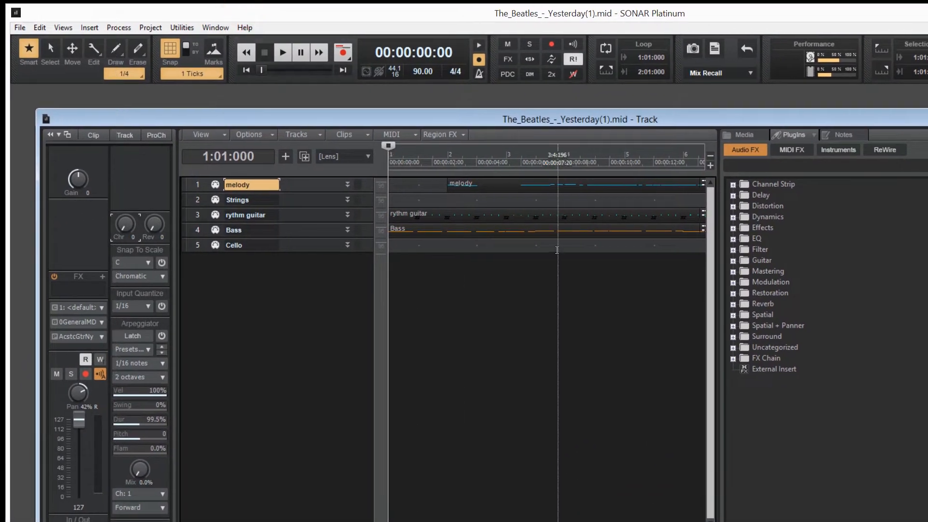
double_click(302, 193)
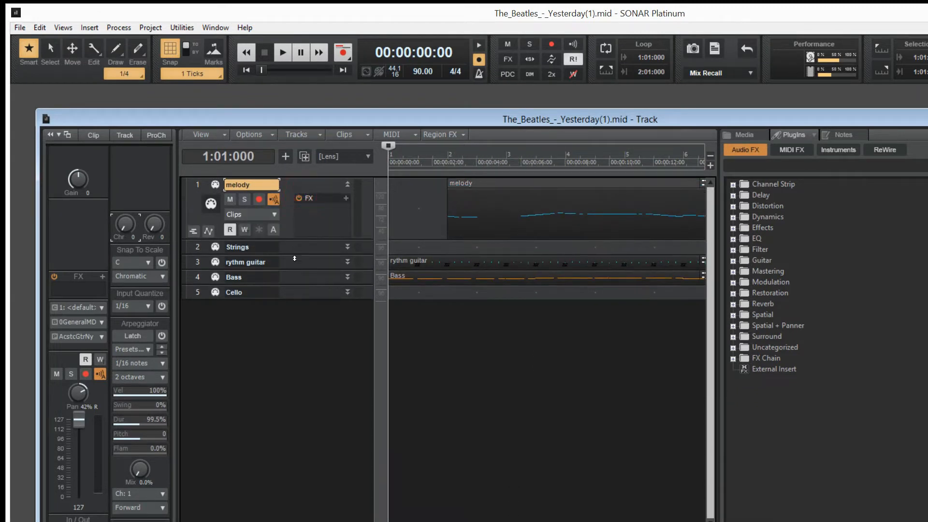
double_click(294, 257)
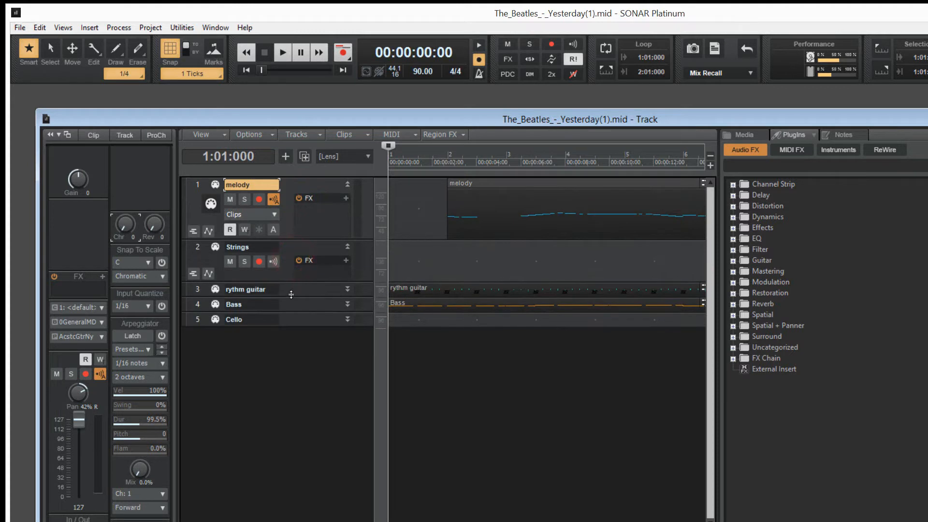
double_click(291, 298)
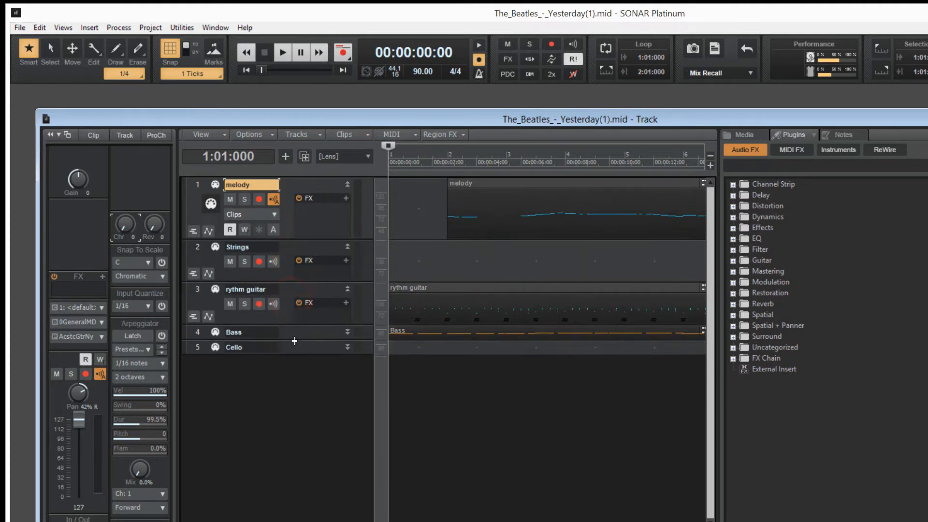
double_click(295, 341)
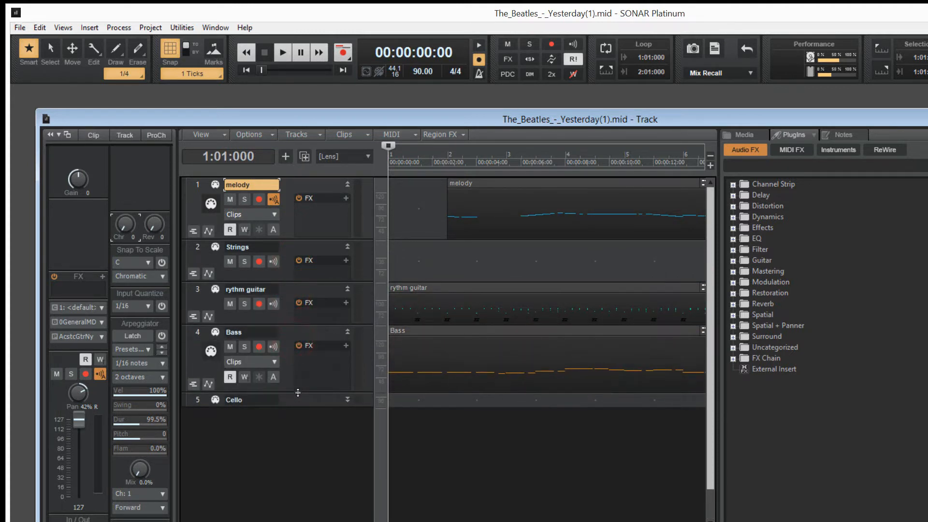
double_click(300, 405)
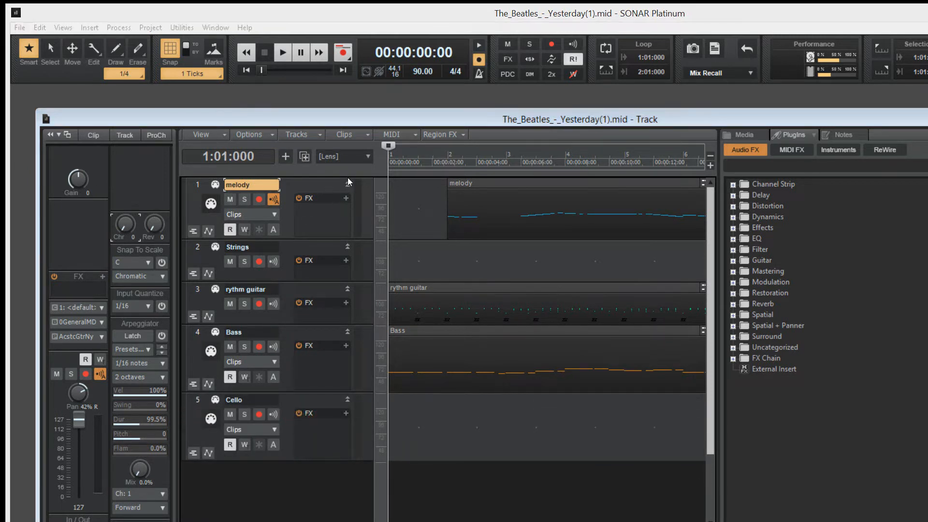
Step: Return the now time to the start of the project and start playback
left_click(429, 304)
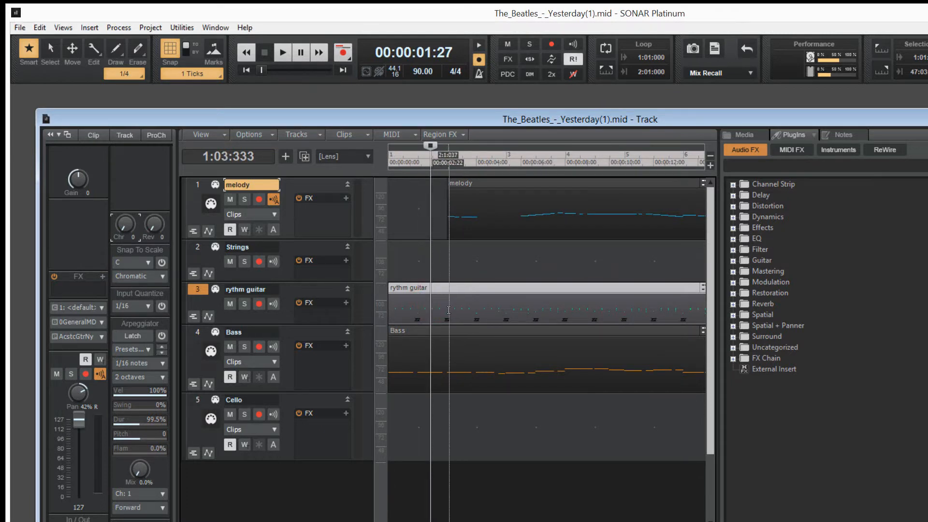
left_click(431, 346)
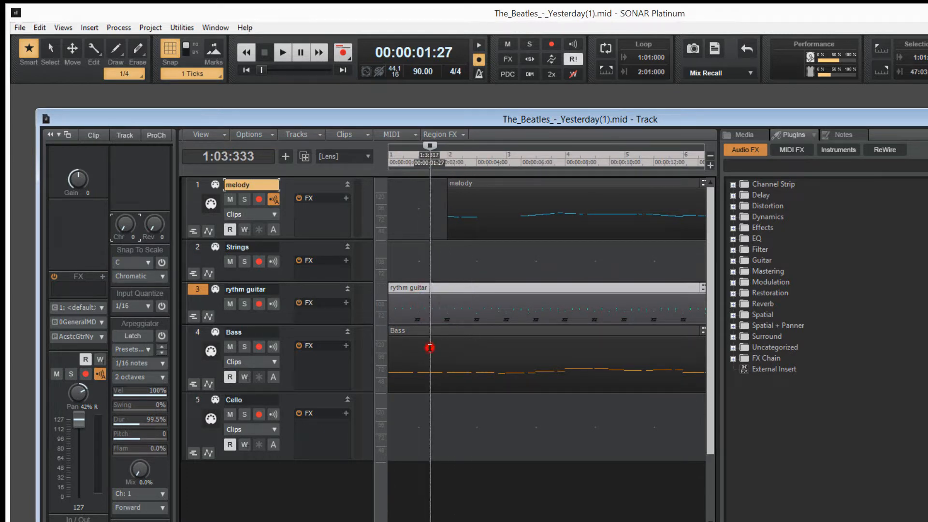
left_click(423, 426)
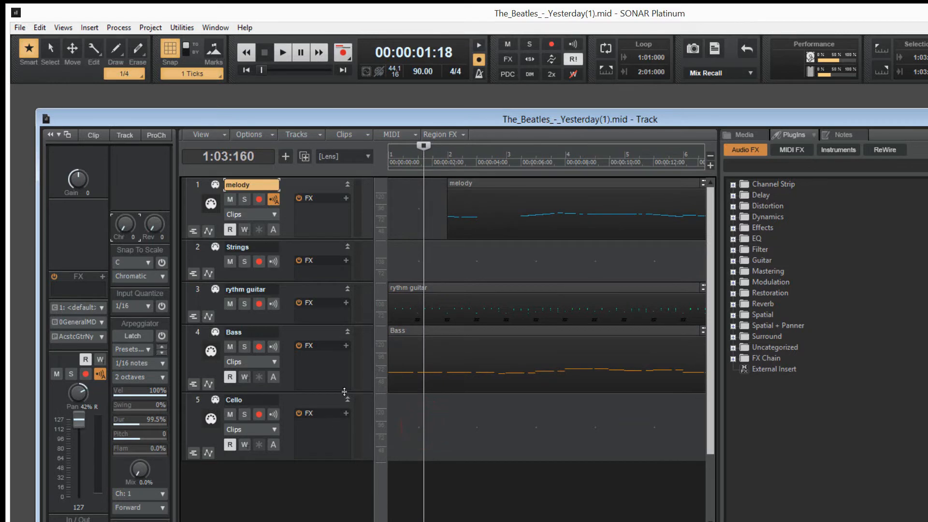
left_click(439, 208)
left_click(476, 212)
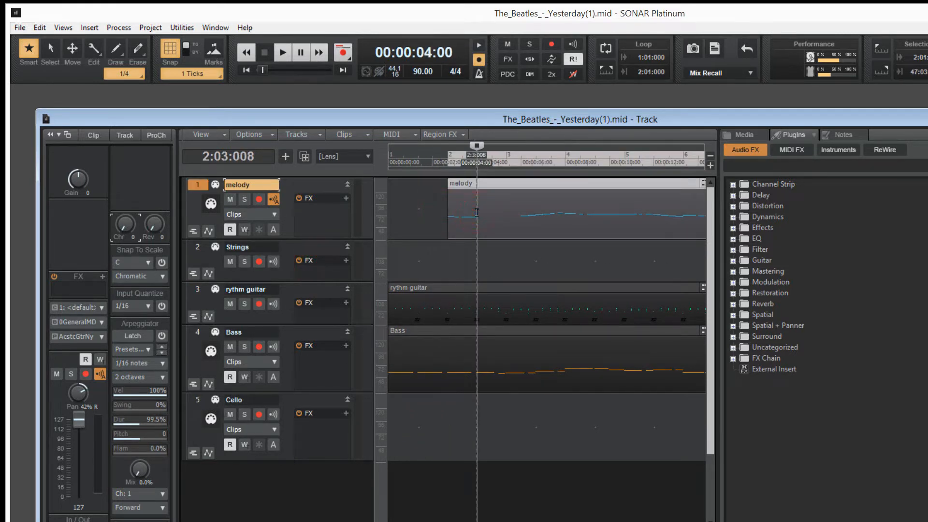
left_click(391, 155)
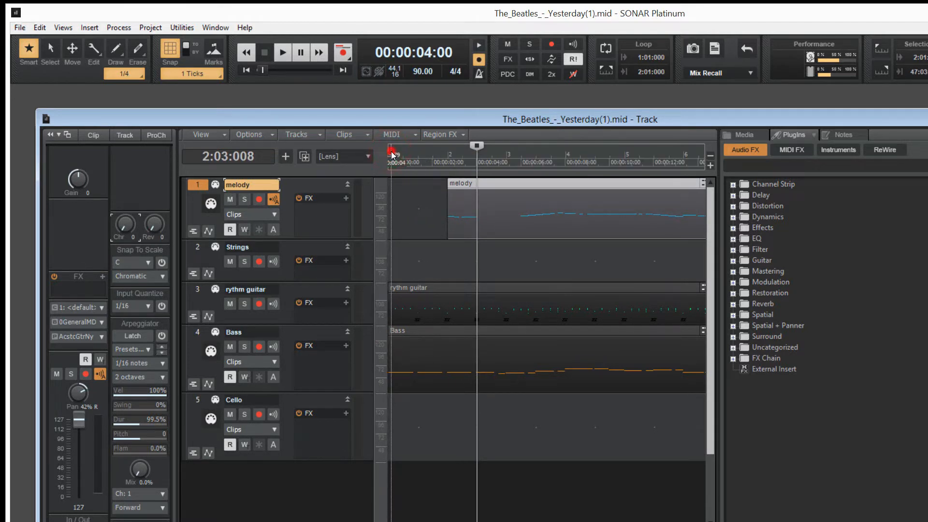
left_click(391, 153)
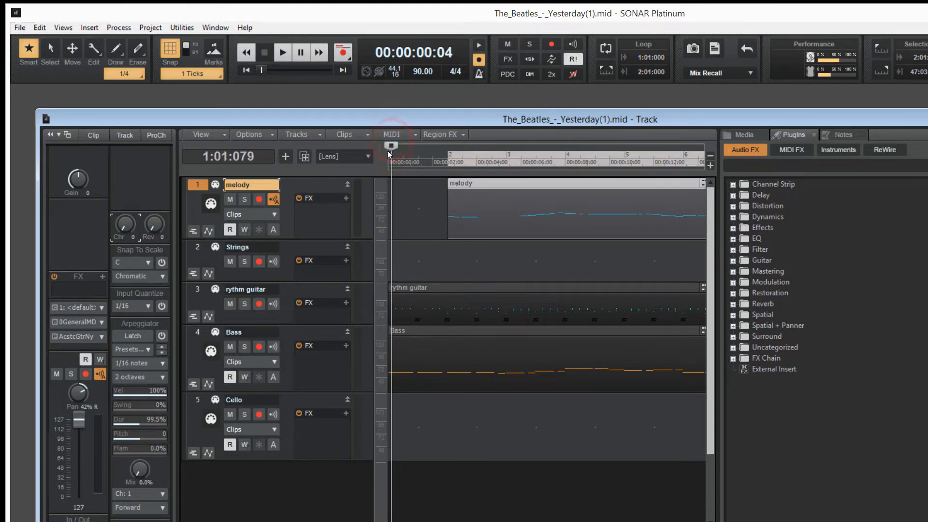
left_click(387, 150)
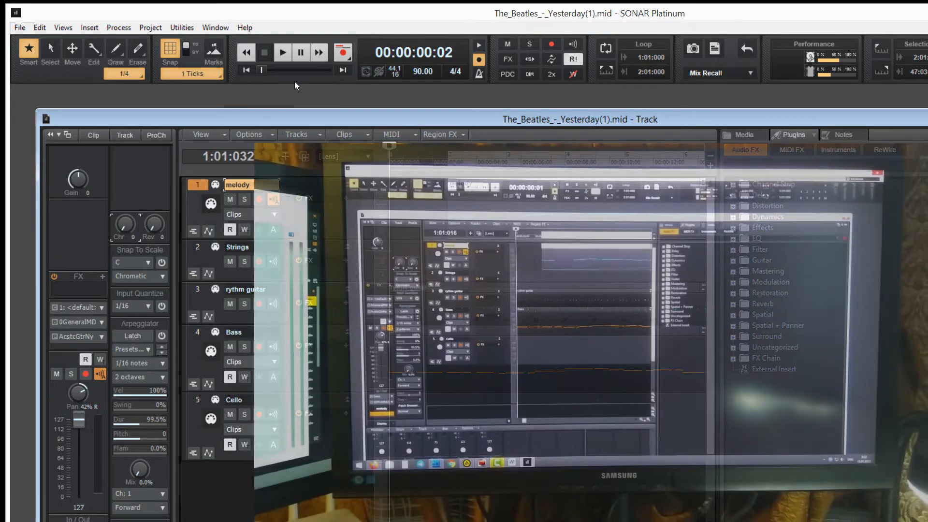
left_click(282, 52)
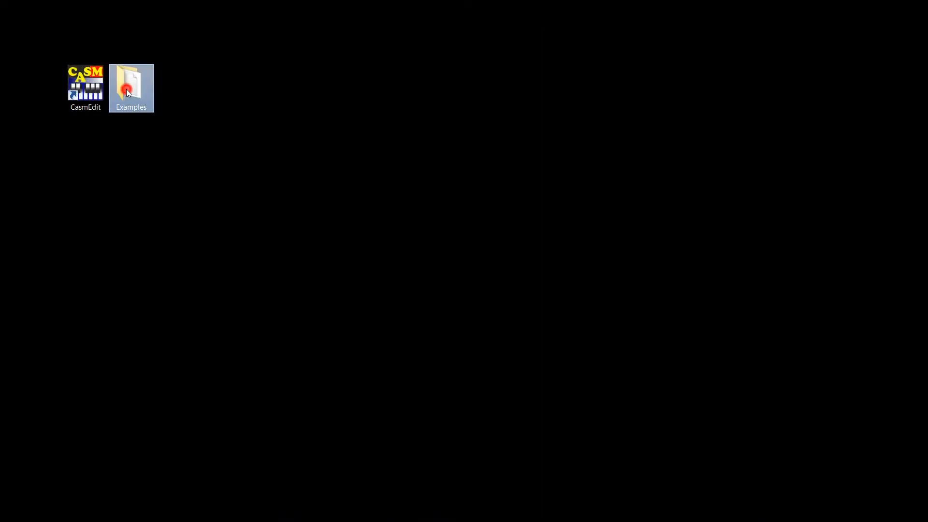
Step: Open the Examples folder and rename the style file BBBALLAD.sty to BBBALLAD.mid, accepting the extension change
double_click(127, 90)
left_click(334, 221)
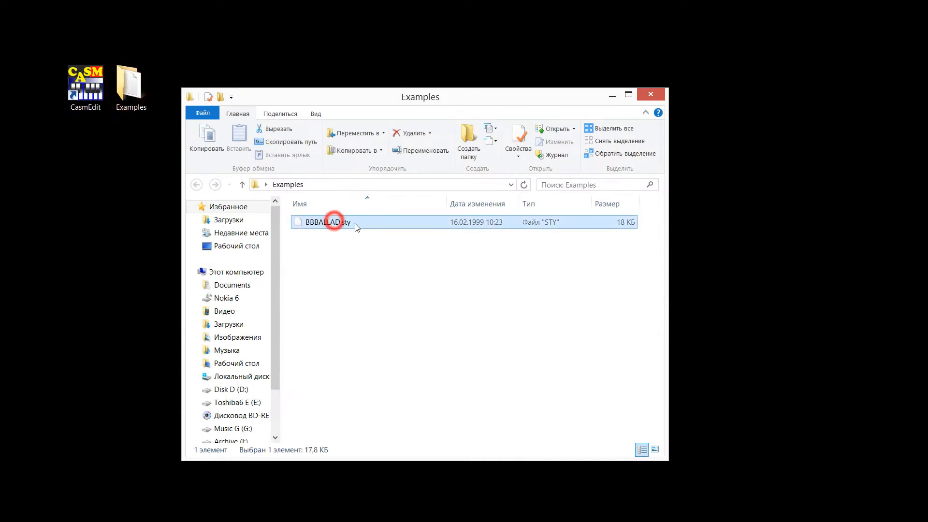
left_click(352, 223)
left_click(352, 223)
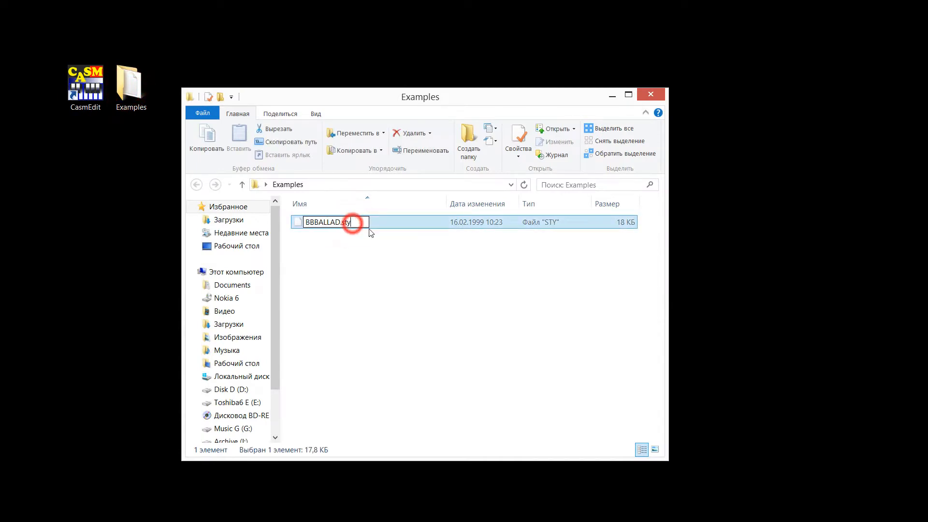
key("BackSpace")
key("BackSpace")
type("mid")
key("Return")
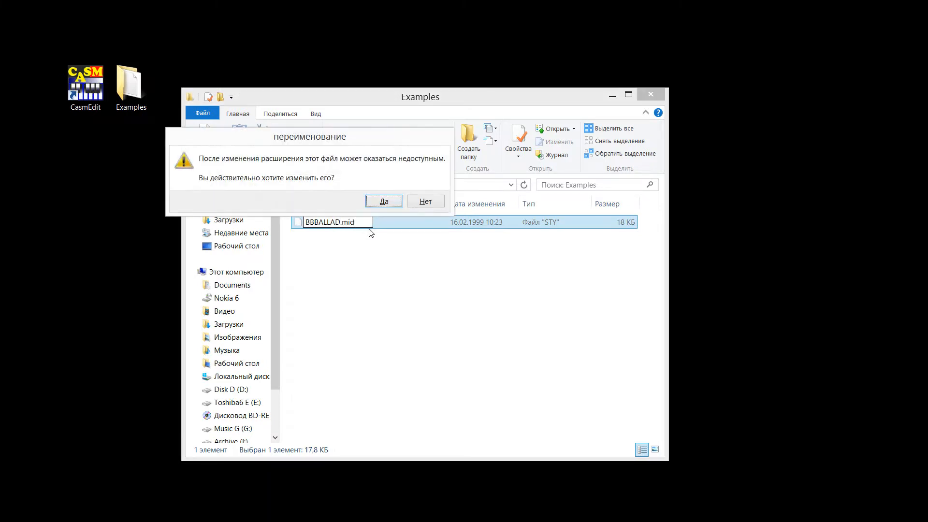
left_click(384, 202)
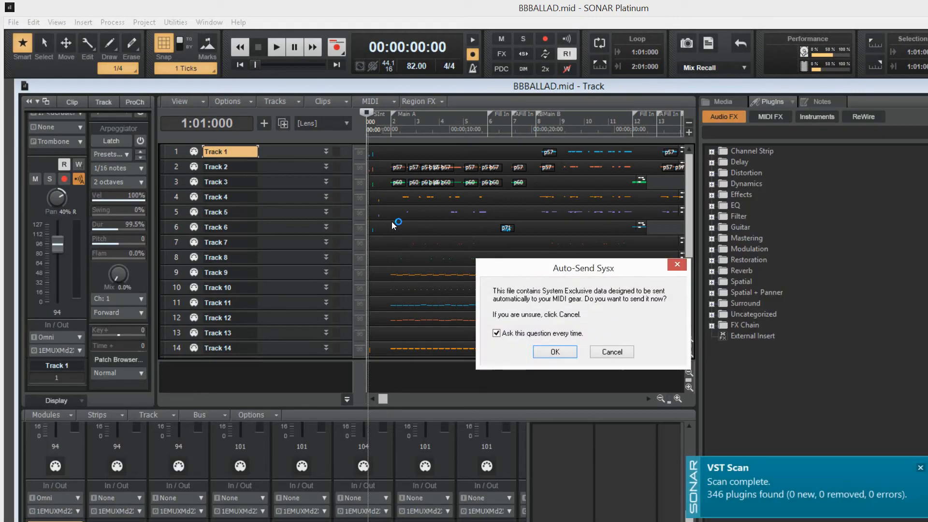
Step: Accept sending the file's SysEx data and enlarge the track area so all 16 tracks are shown
left_click(555, 352)
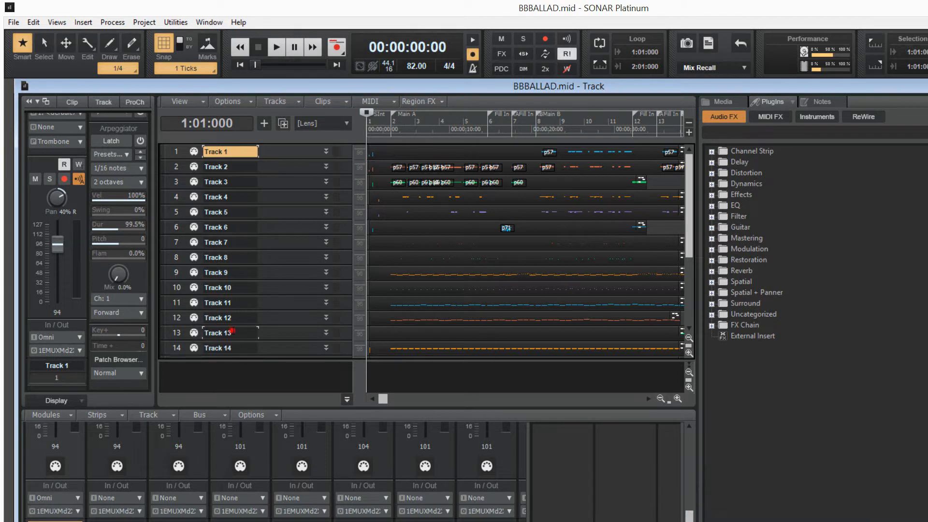
left_click(232, 332)
left_click(229, 348)
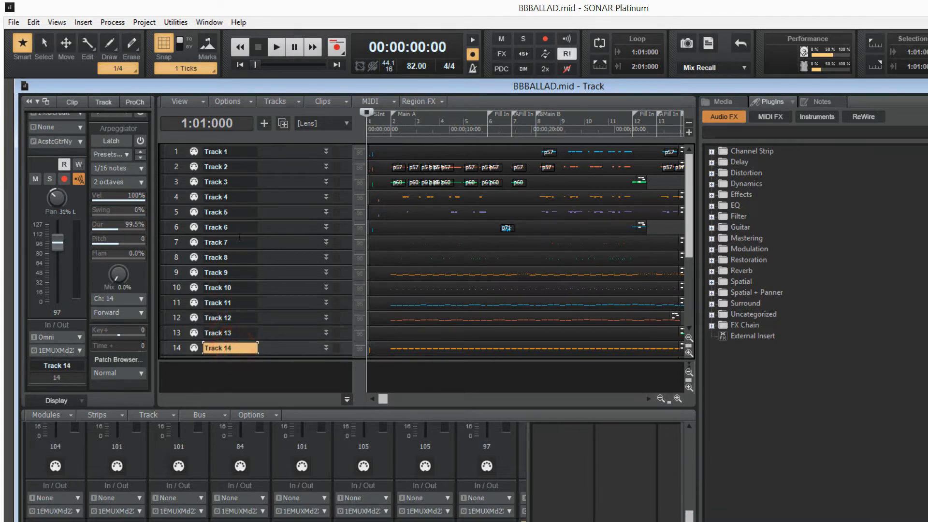
left_click_drag(266, 362, 265, 380)
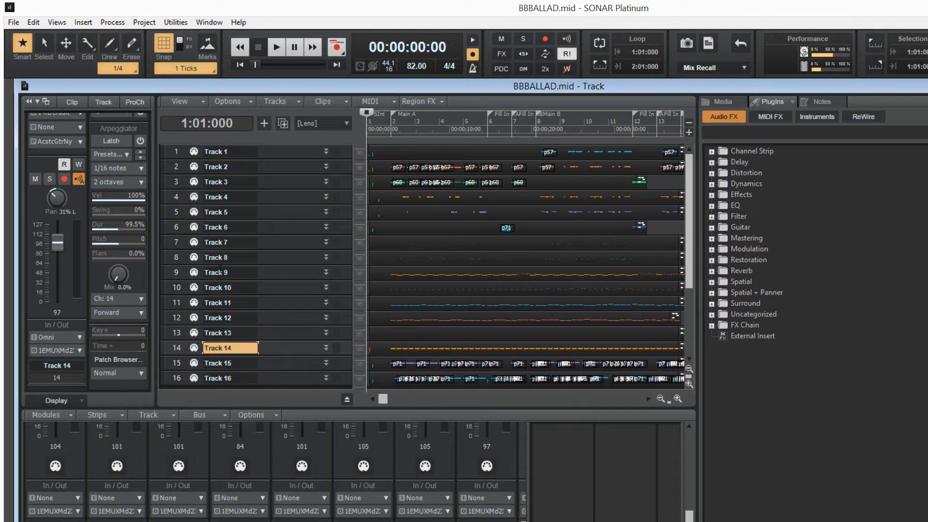
left_click(222, 157)
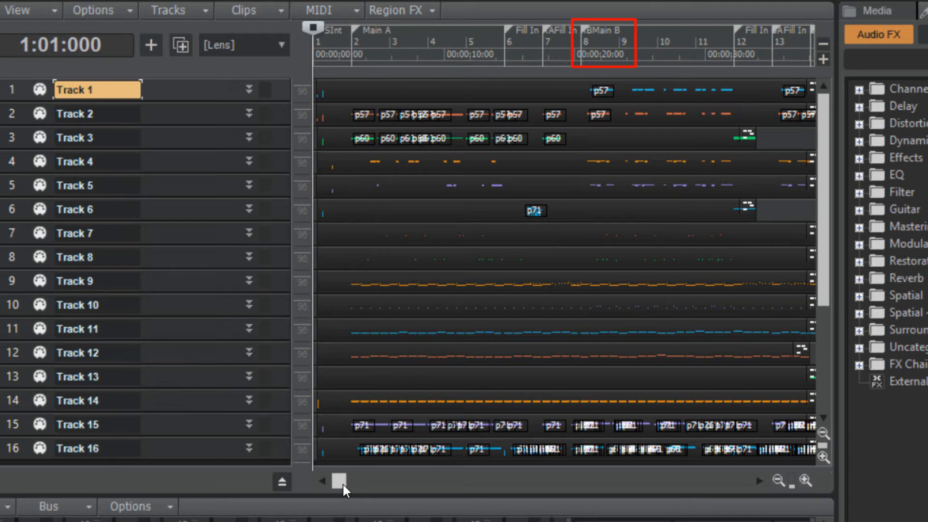
Step: Scroll along the timeline to examine the style's section markers through to the Ending B section
mouse_move(343, 491)
left_mouse_down()
mouse_move(458, 497)
mouse_move(467, 512)
left_mouse_up()
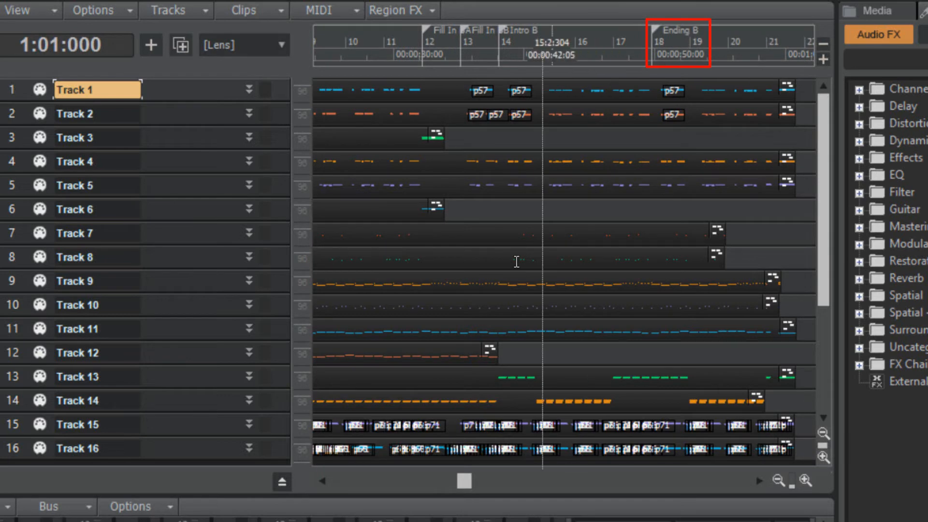
left_click_drag(463, 481, 437, 488)
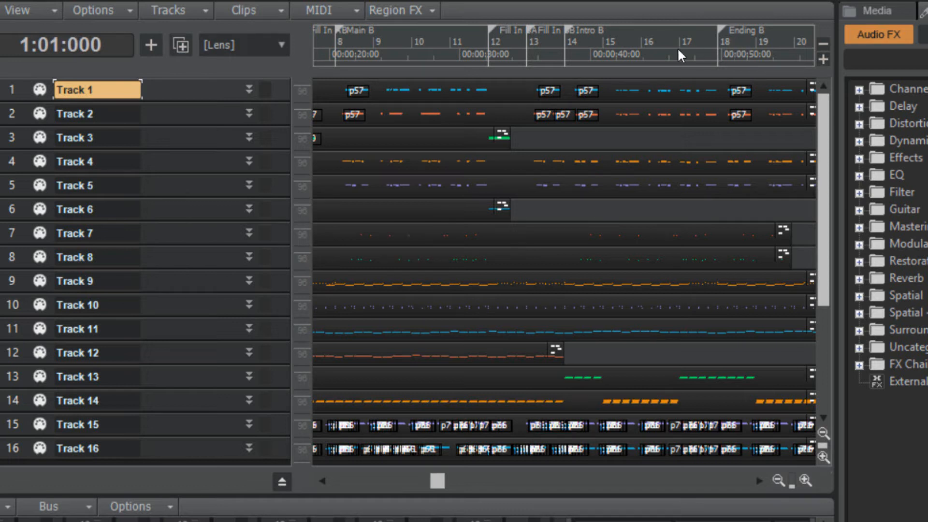
left_click(740, 26)
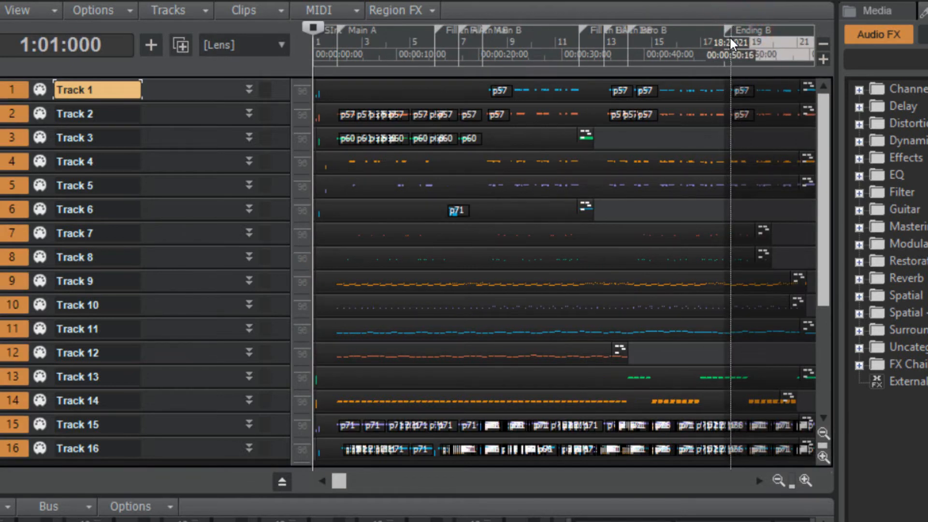
left_click(728, 39)
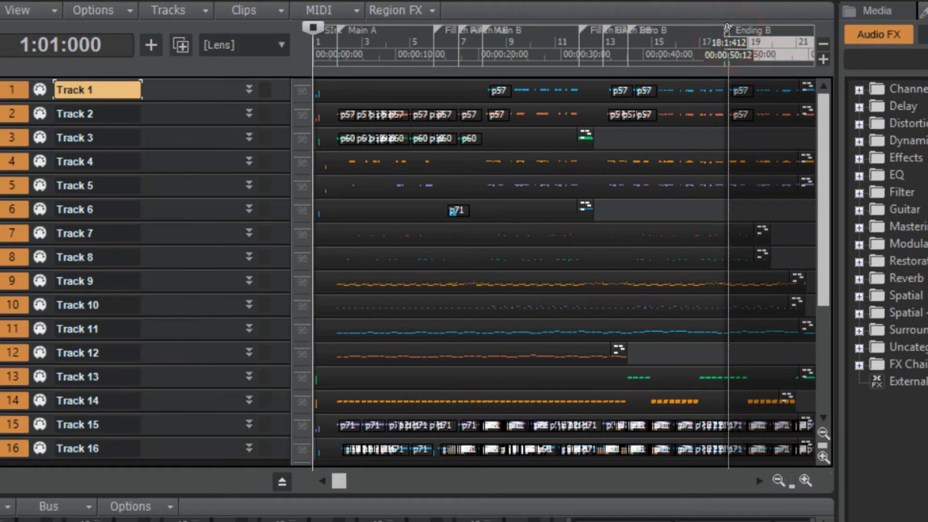
left_click(725, 34)
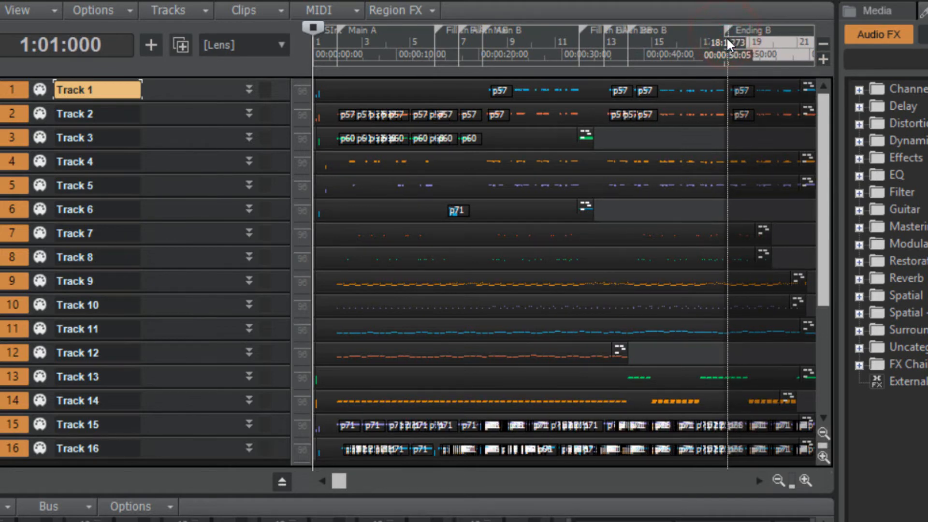